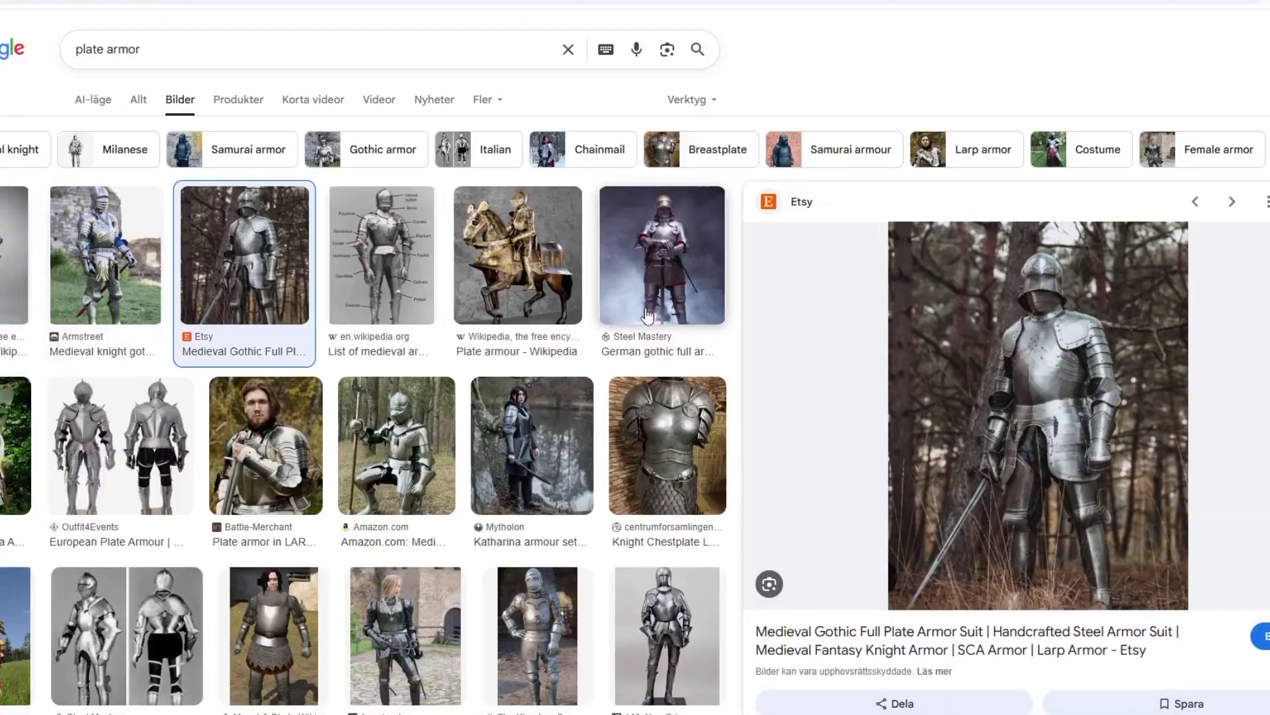
Step: Scroll through the plate armor image results and open two armor photos in detail
scroll(611, 306, "down", 15)
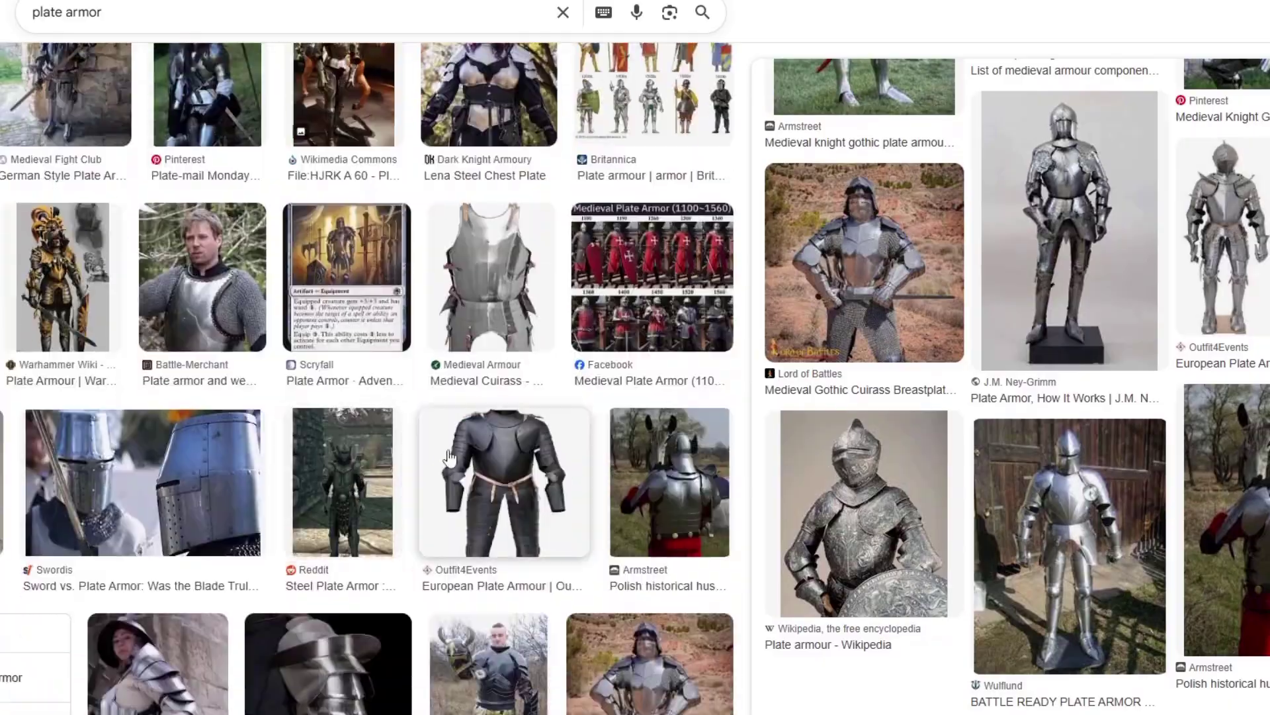
scroll(449, 456, "down", 4)
left_click(865, 513)
scroll(992, 397, "down", 5)
left_click(1224, 297)
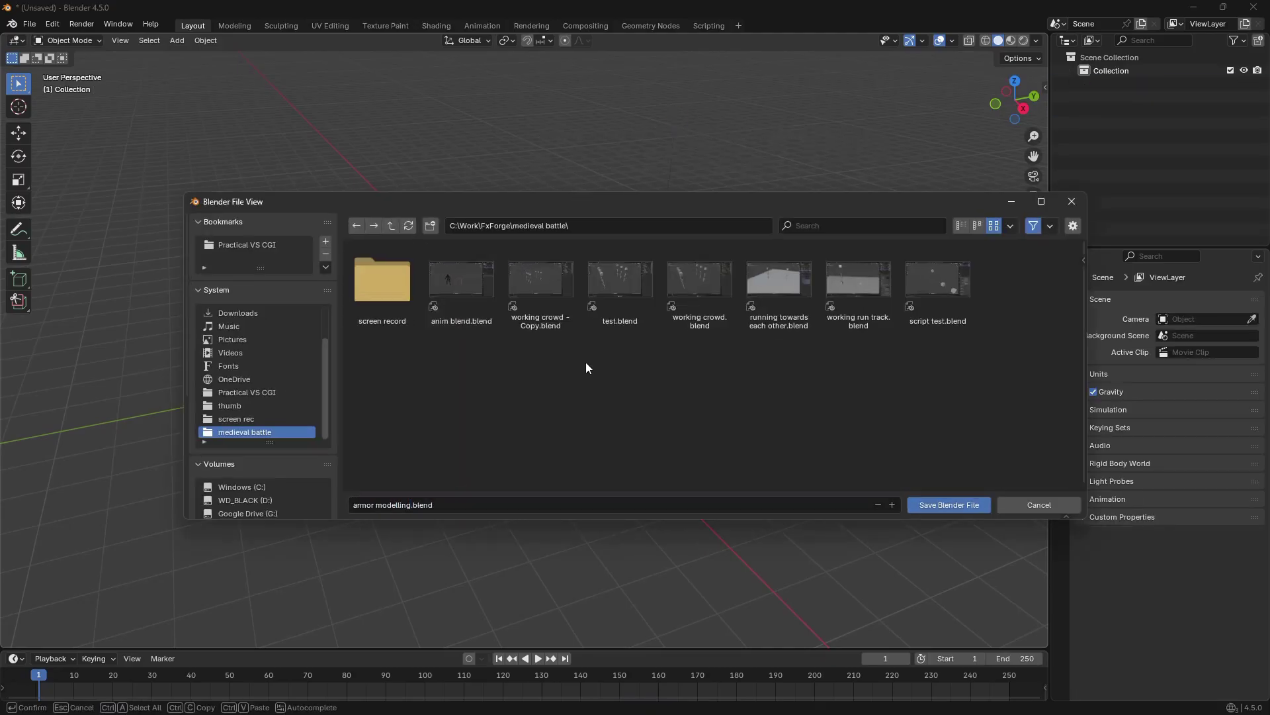
Step: Save the file as armor modelling.blend and add a scaled cube to block out the body
key("Return")
key("shift+a")
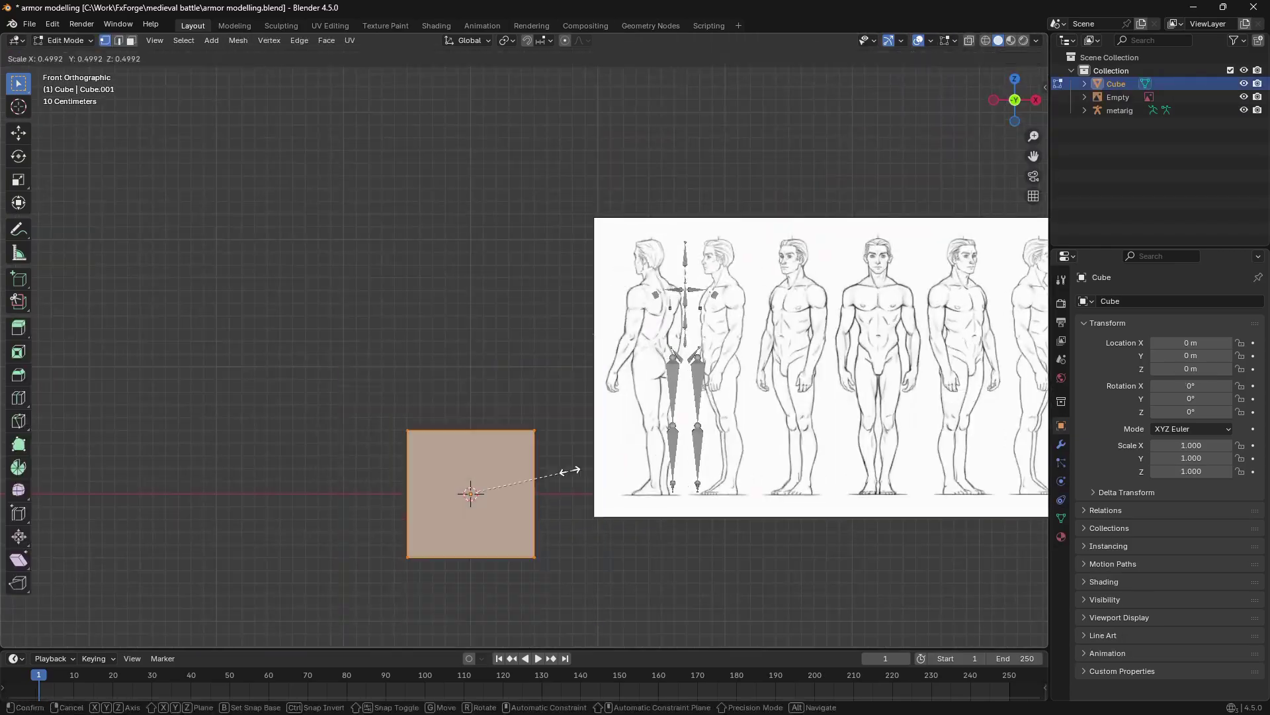
left_click(571, 471)
scroll(582, 377, "up", 2)
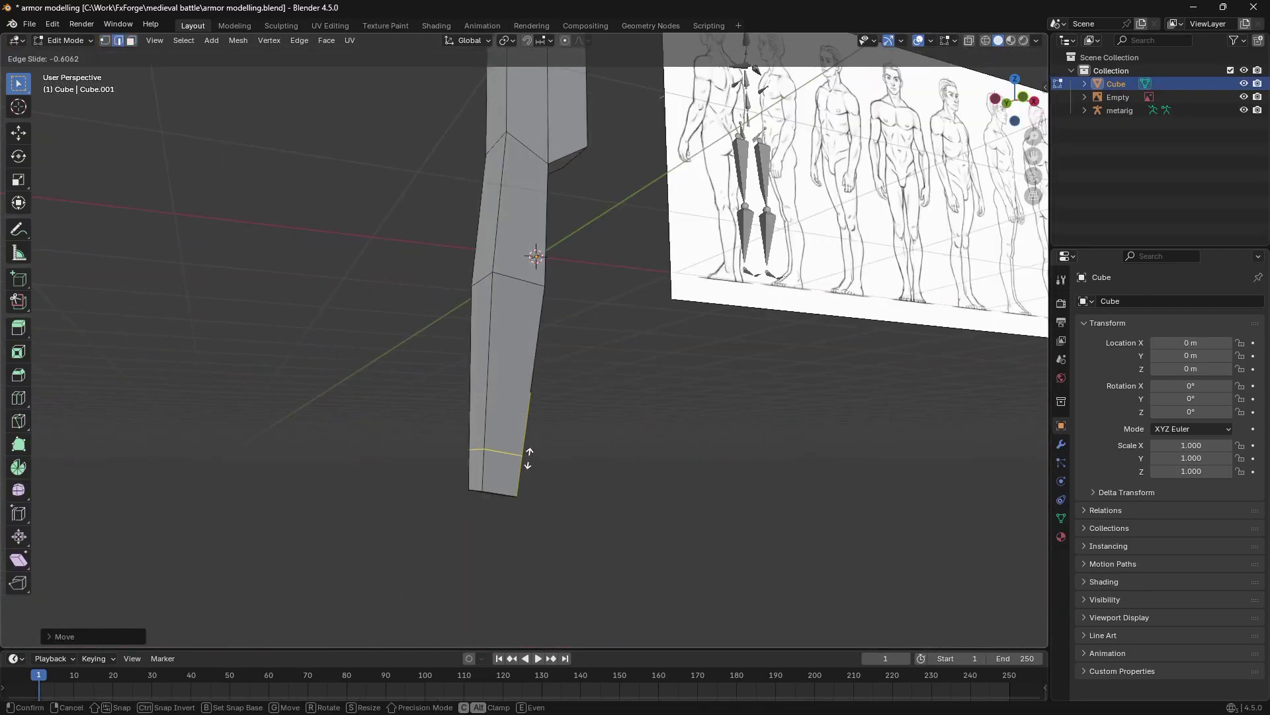
middle_click_drag(546, 429, 566, 292)
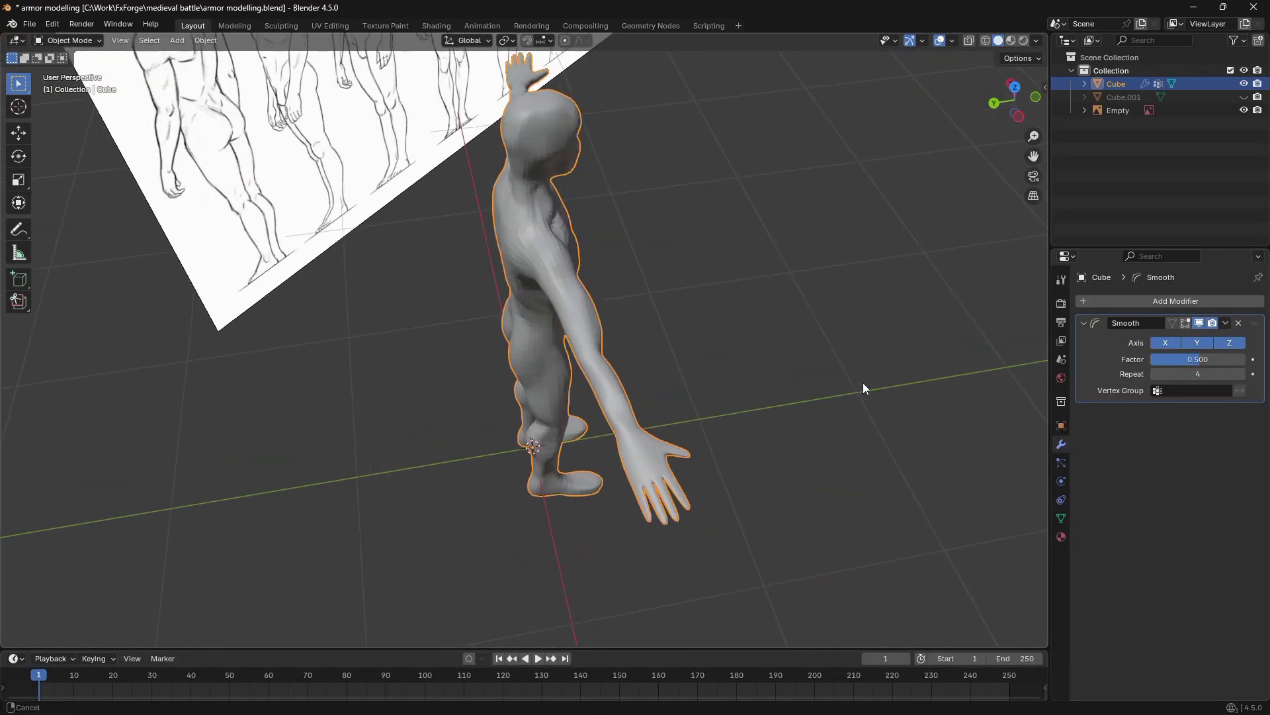
Step: Add a Multires modifier to the helmet
left_click(1164, 302)
type("m")
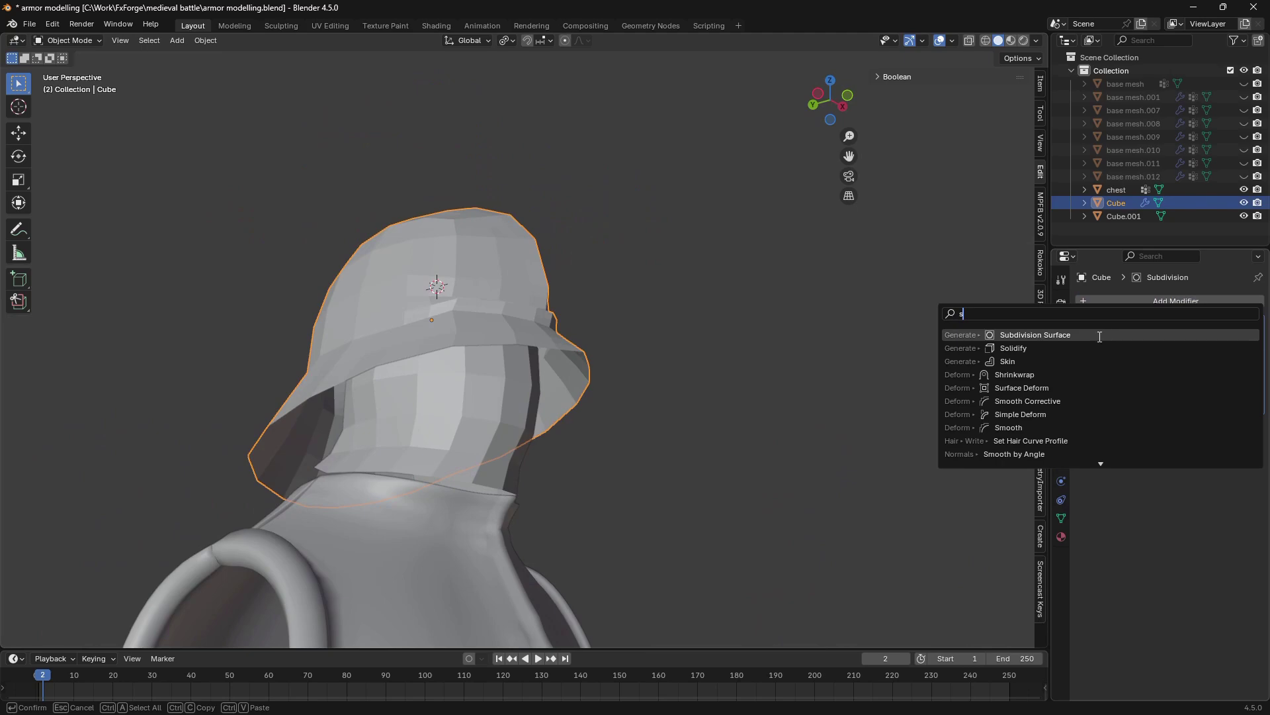
left_click(1100, 337)
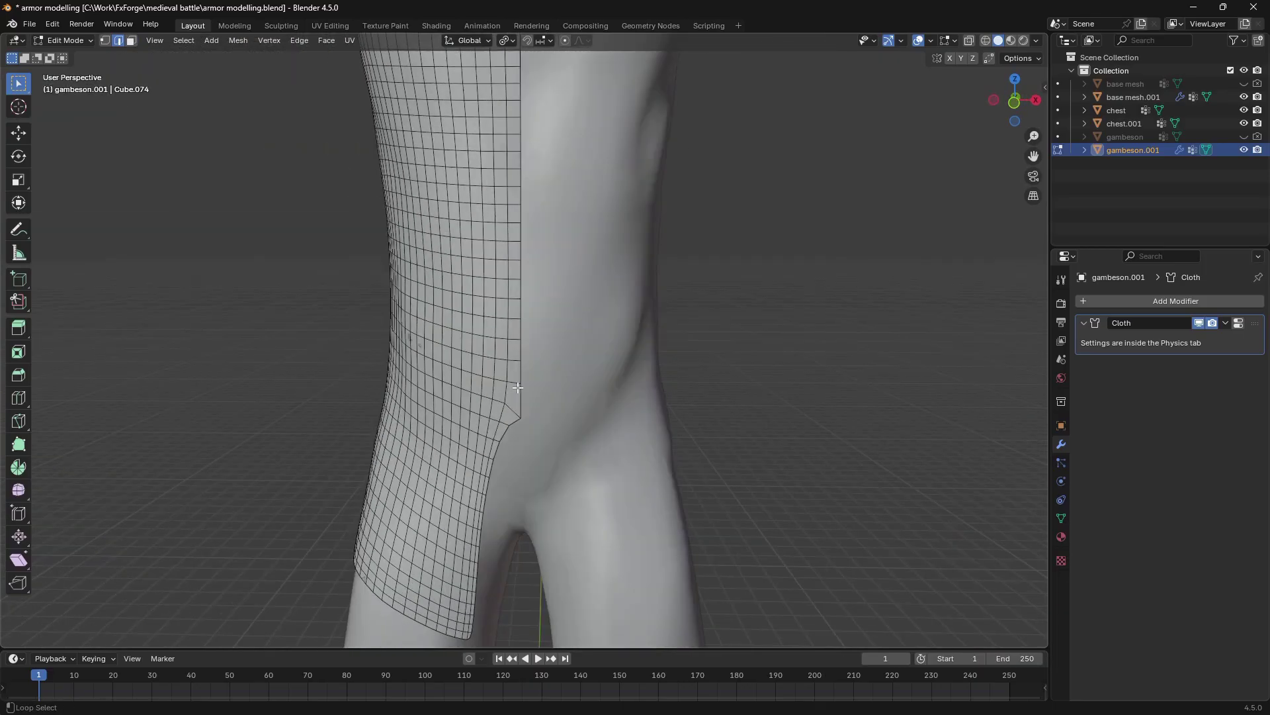
Step: Circle-select the gambeson's pin vertices in X-ray front view and play its cloth simulation
key("alt+z")
key("c")
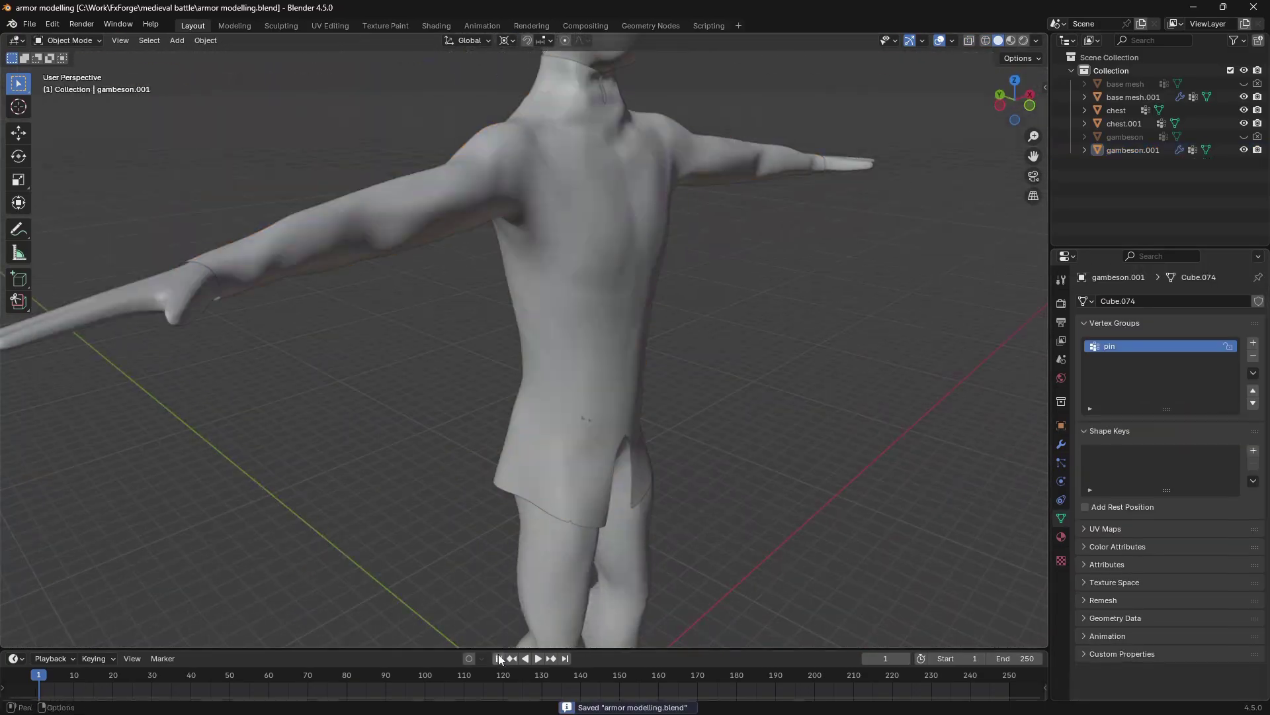
key("space")
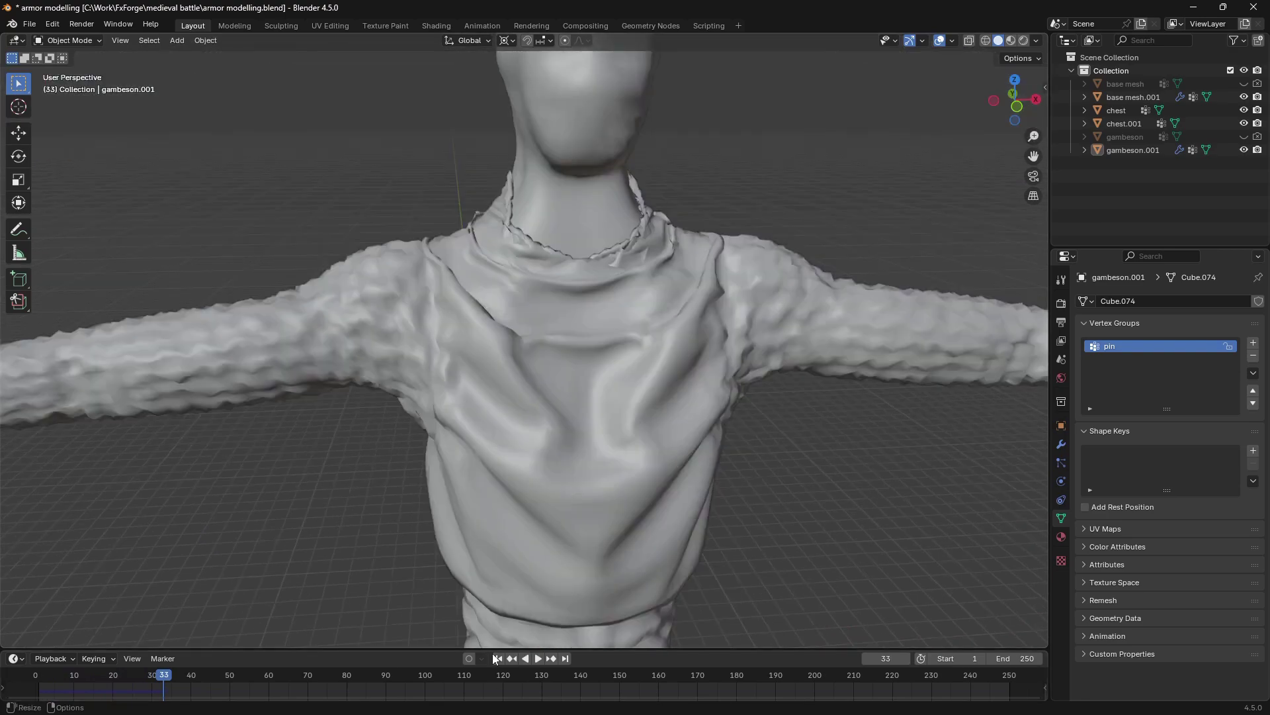
key("space")
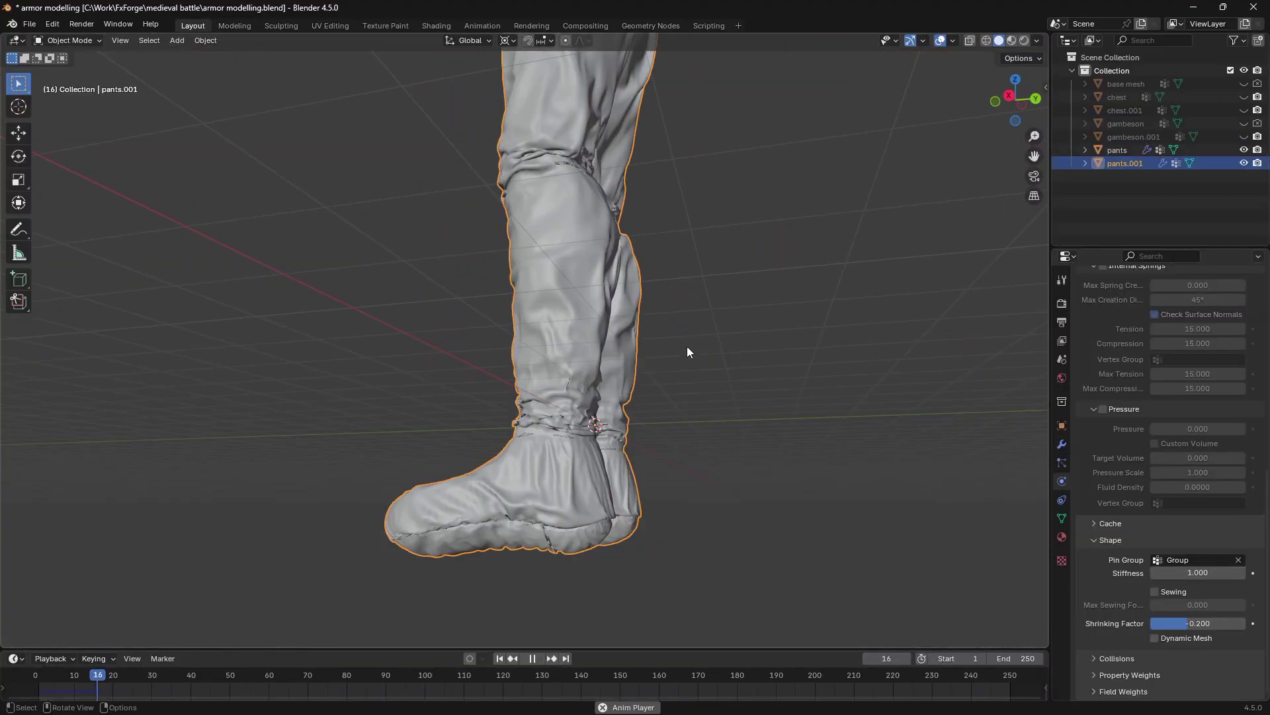
key("space")
middle_click_drag(653, 414, 578, 345)
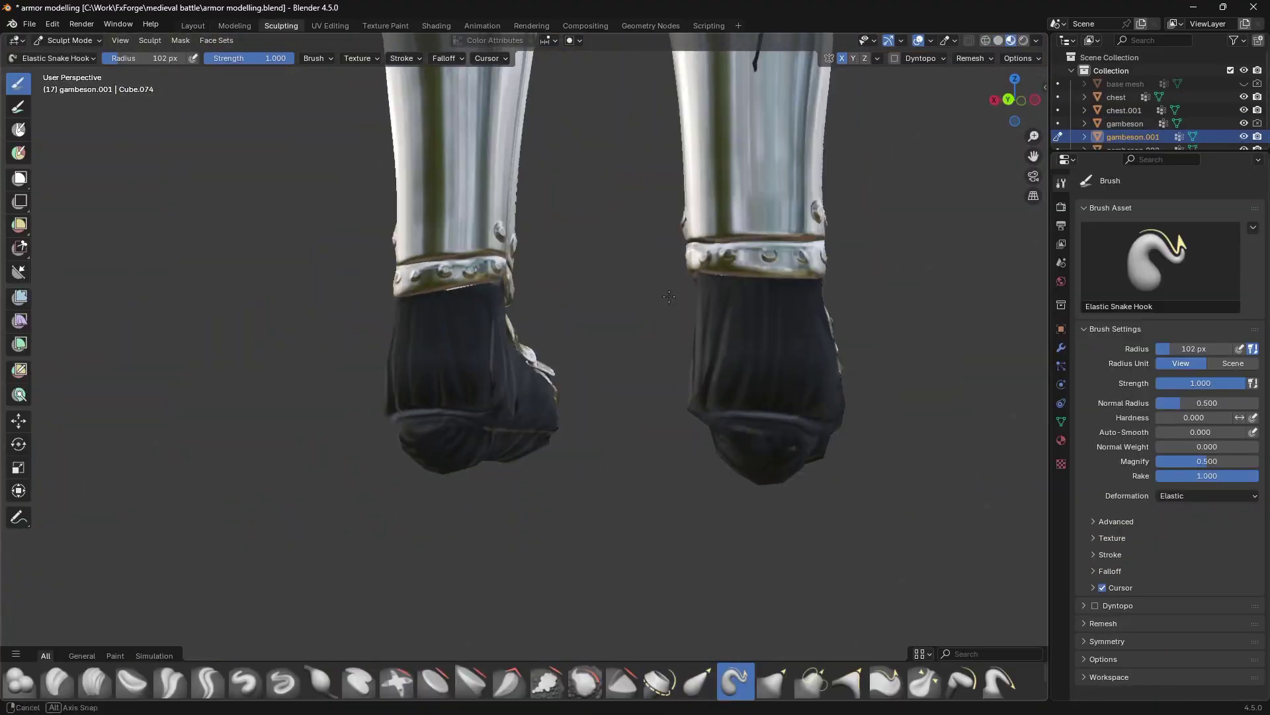
Step: Orbit to an angled view of the leg greaves
middle_click_drag(668, 296, 814, 393)
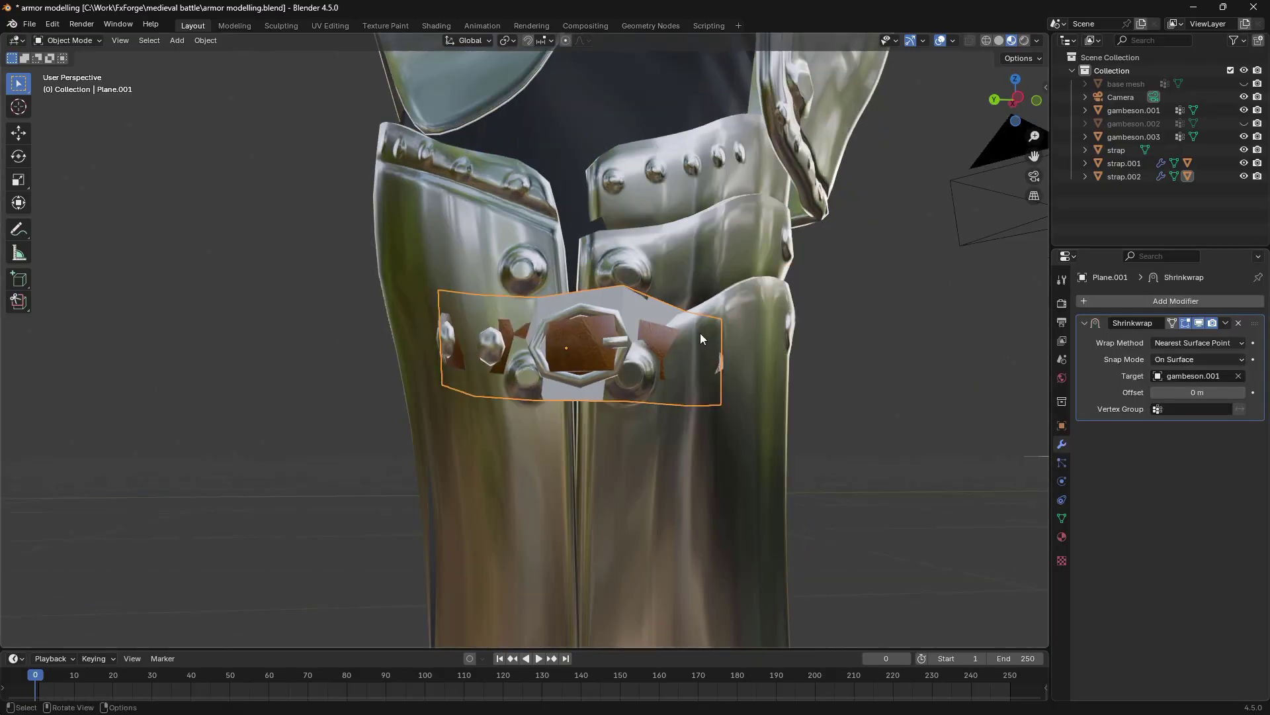
Step: Add a Corrective Smooth modifier to the strap
left_click(1175, 301)
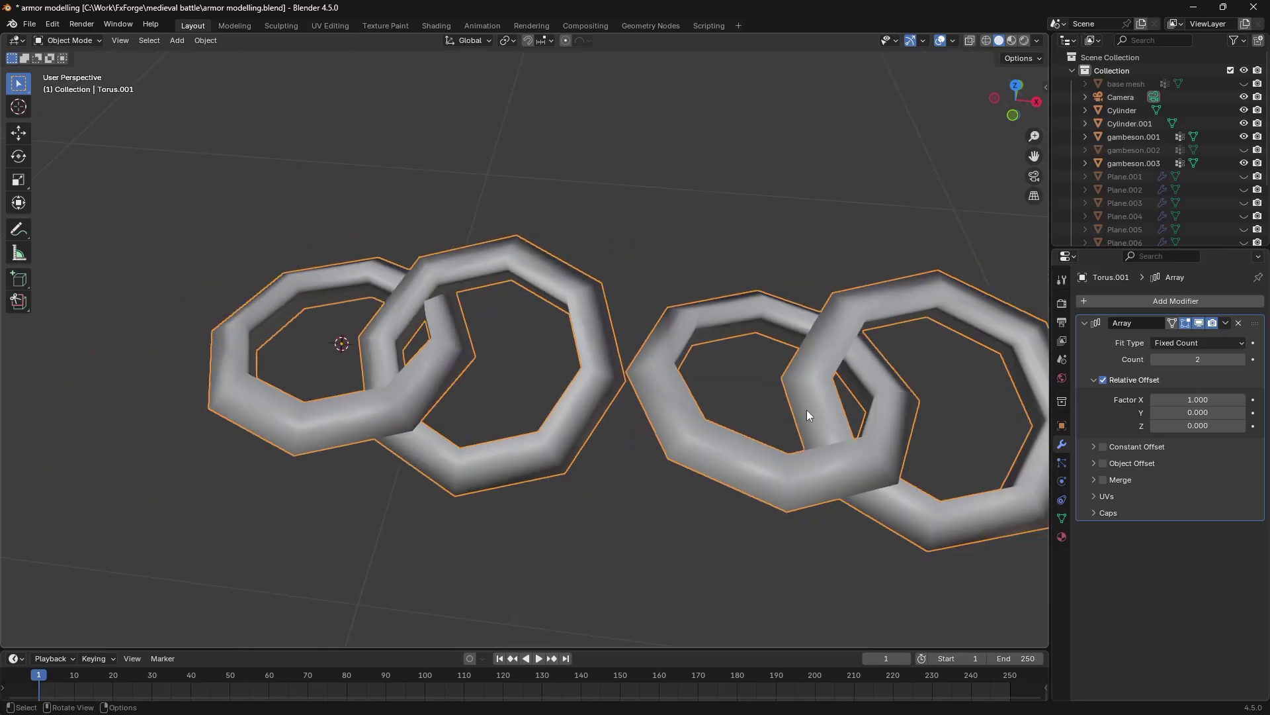
Step: Interlink the ring copies, add a Displace modifier and set the chain to 50 rows
left_click_drag(1198, 399, 1165, 399)
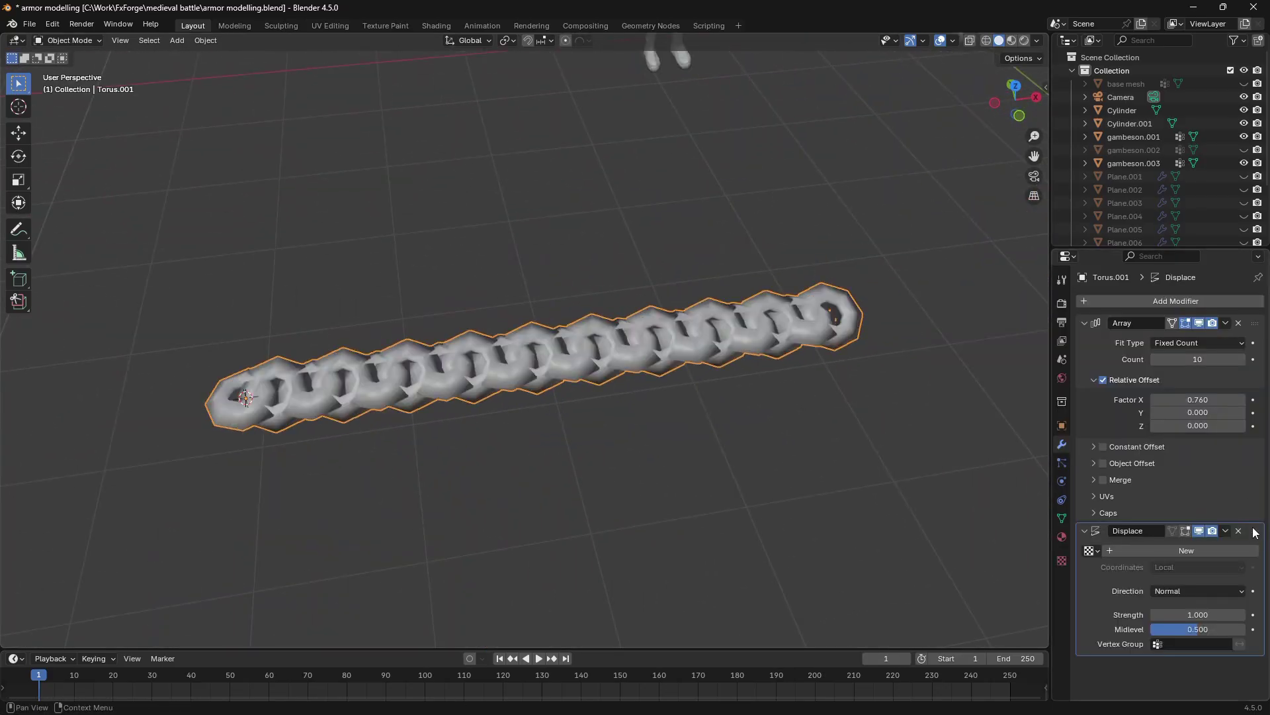
left_click(1188, 302)
left_click(1241, 344)
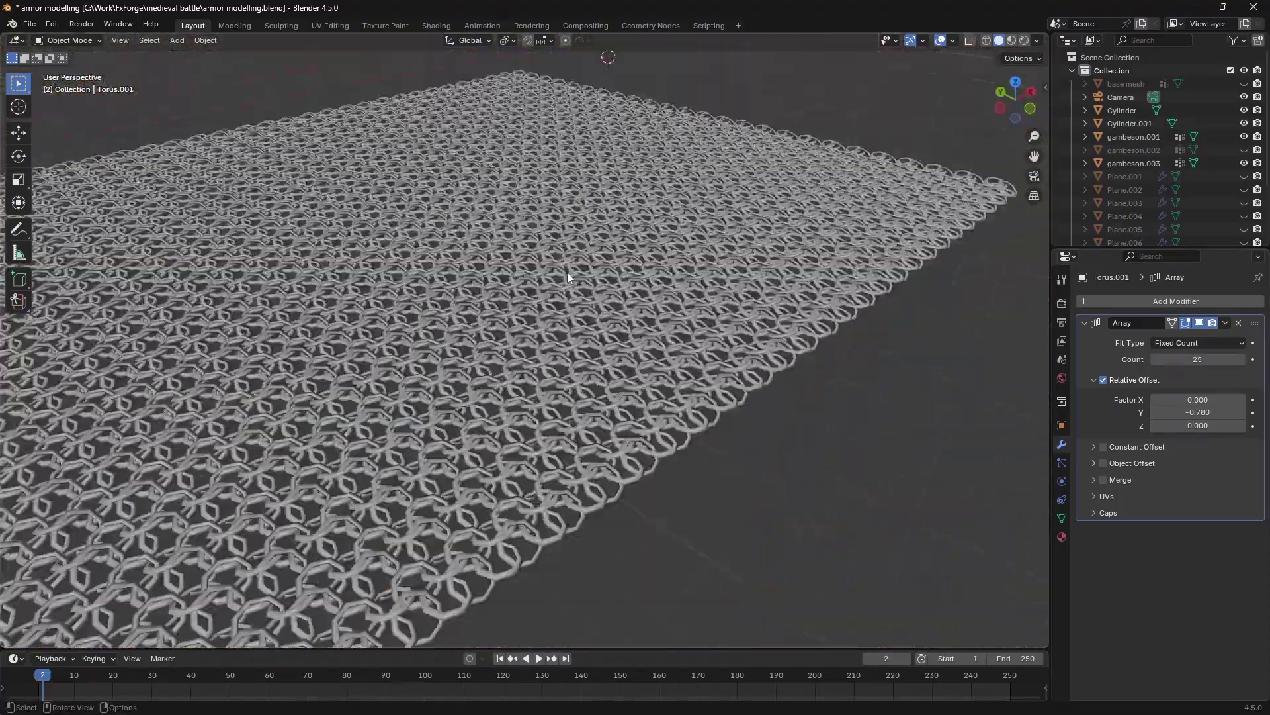
left_click(1198, 360)
type("50")
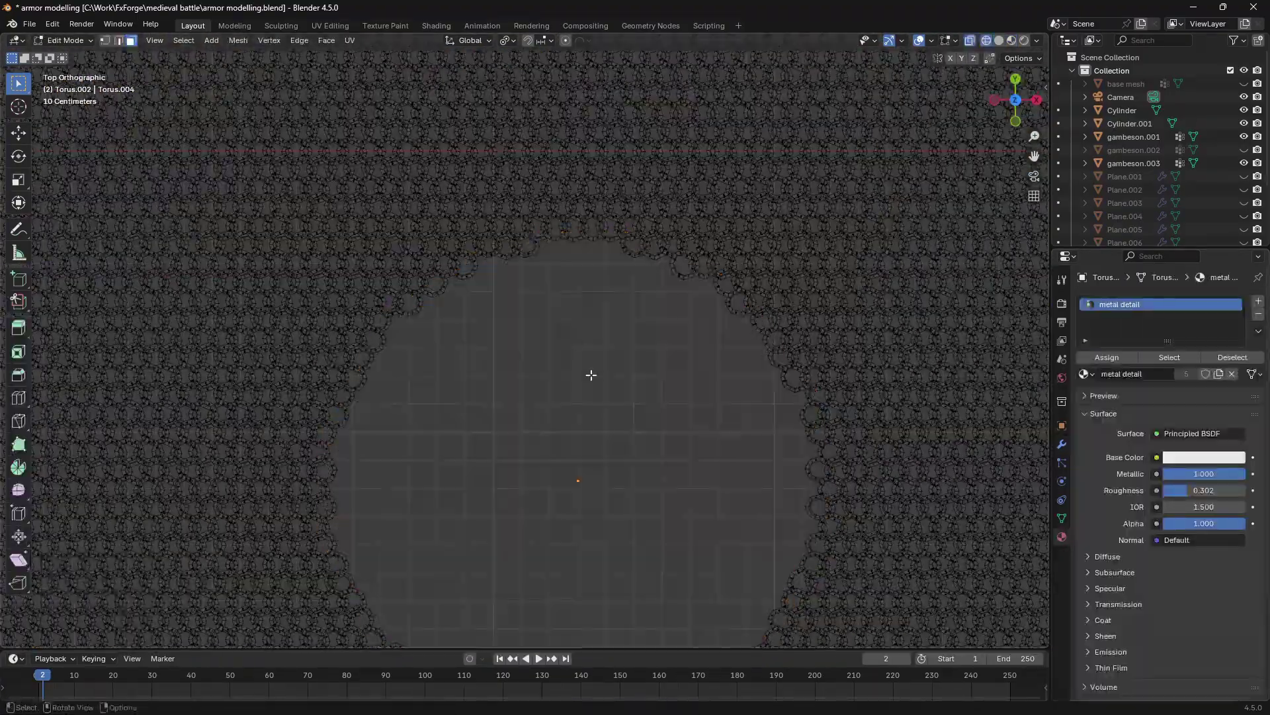
scroll(591, 374, "down", 5)
Step: Brush-select parts of the chainmail sheet and open the ring's physics settings
key("c")
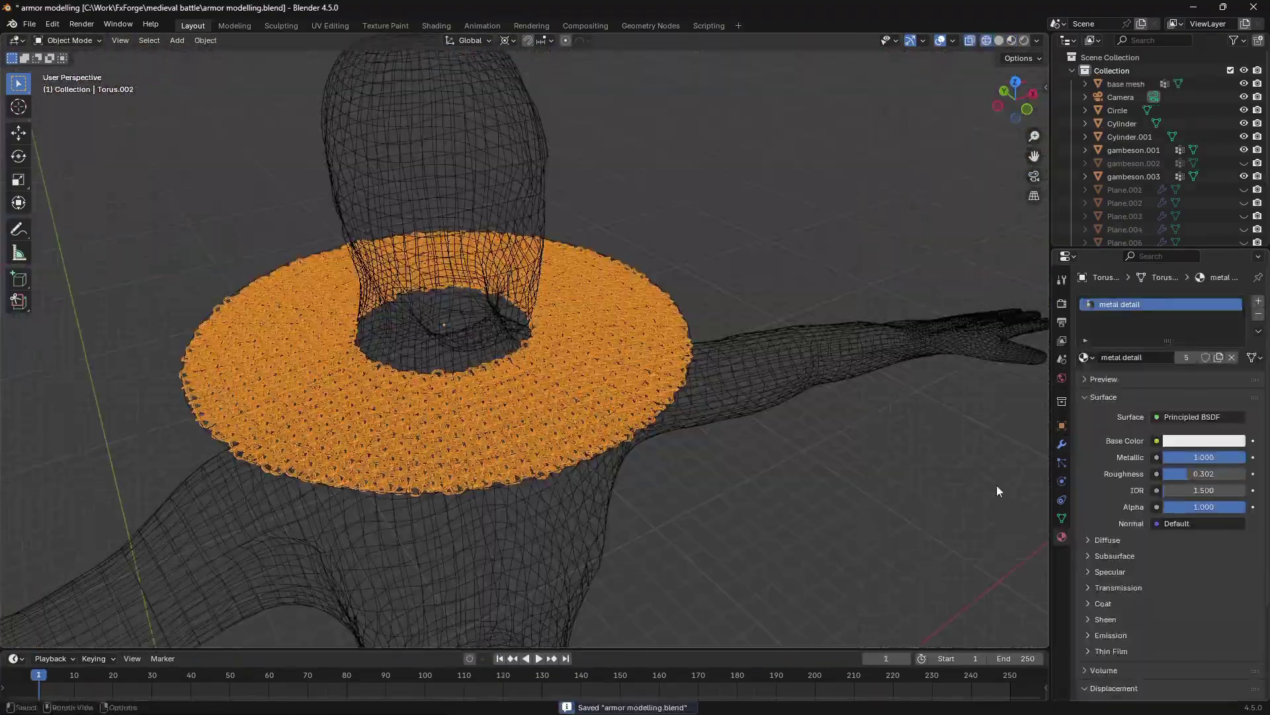
left_click(1062, 481)
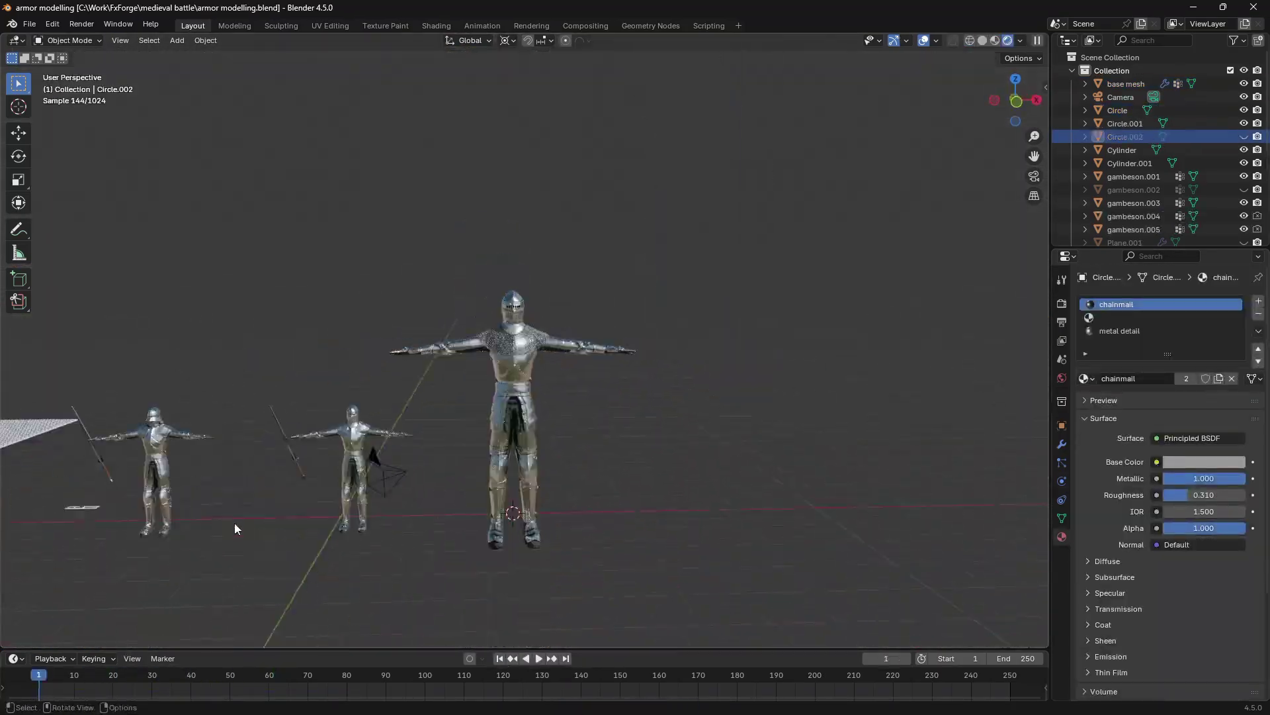
scroll(268, 528, "up", 5)
middle_click_drag(269, 528, 689, 356)
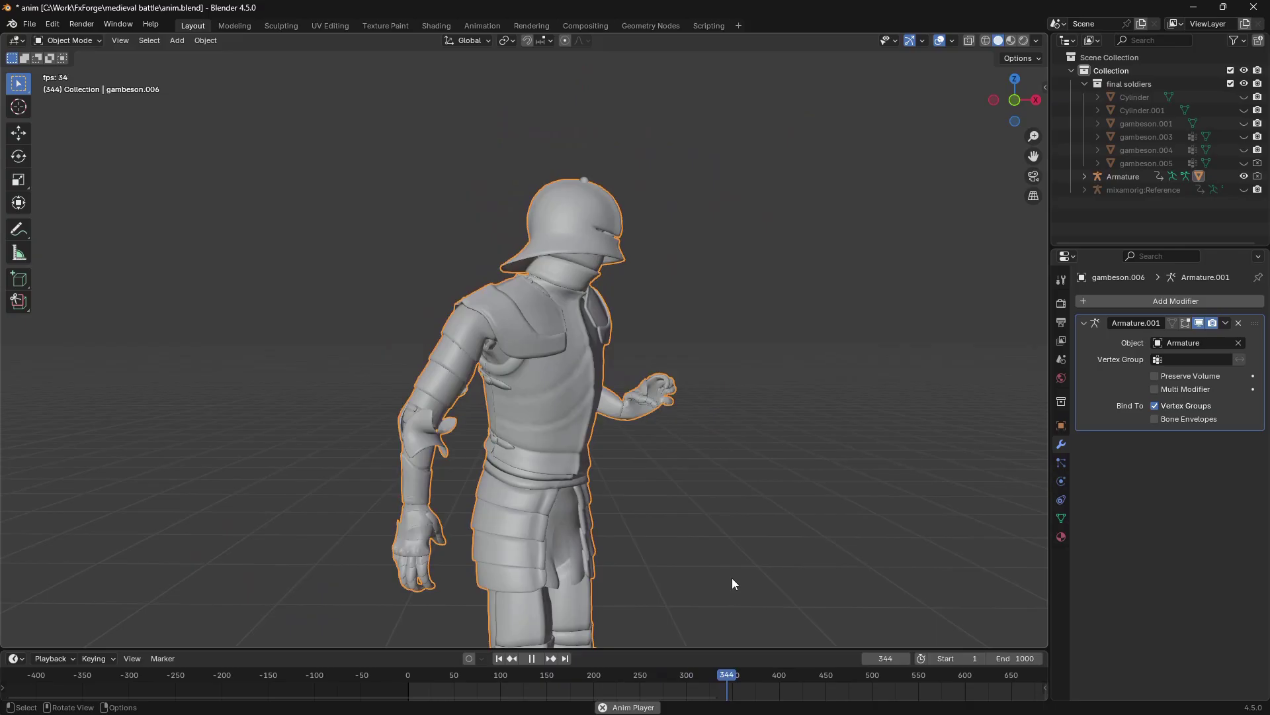
Step: Finish the Clip 2 export, then show the soldier mesh as wireframe and hide it
left_click(929, 675)
key("shift+z")
key("h")
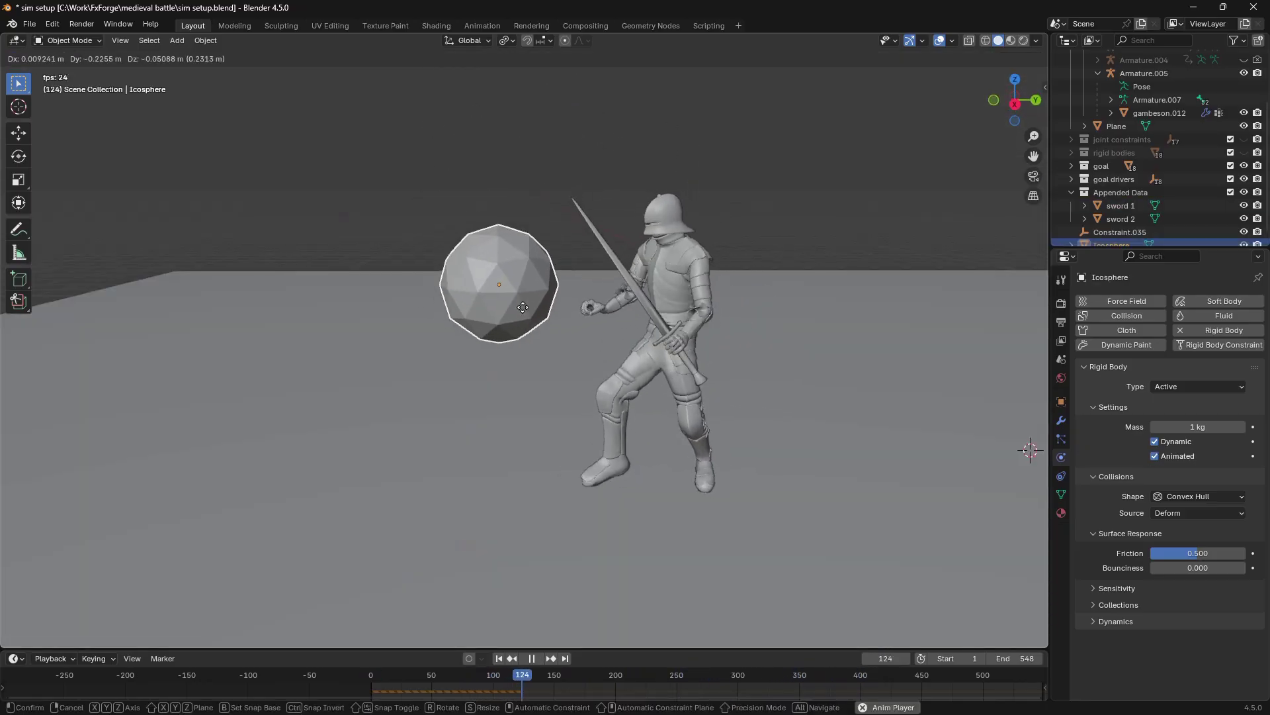
Step: Place the icosphere beside the soldier in his path
left_click(603, 311)
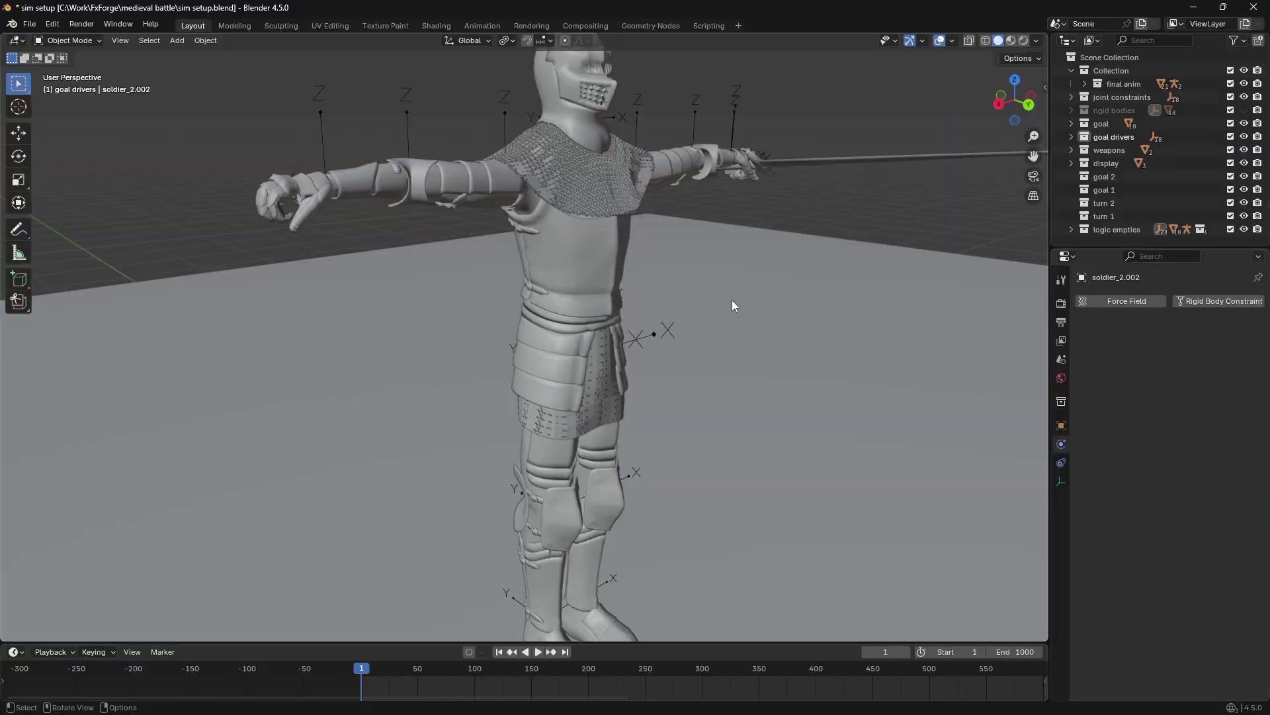
Step: Play the ragdoll simulation and hide the rigid bodies collection in the outliner
key("space")
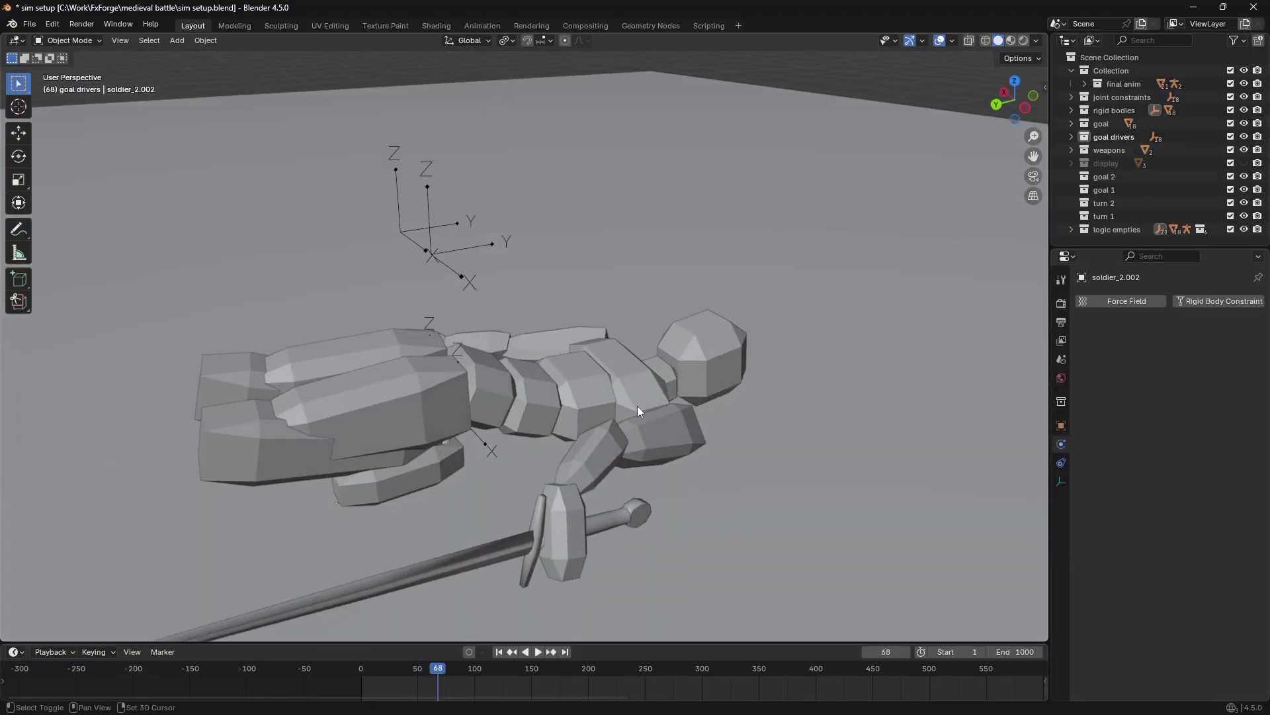
left_click(1244, 110)
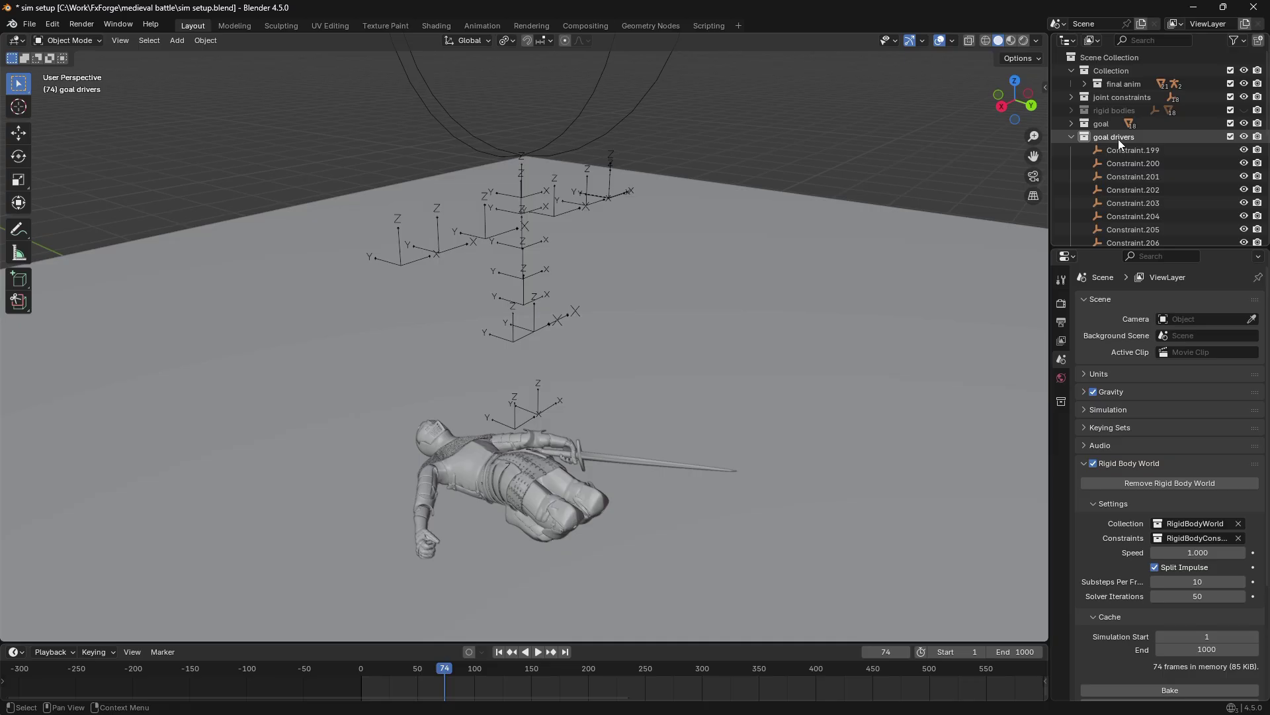
middle_click_drag(936, 183, 657, 285, "shift")
Step: Replay from the start, reposition the icosphere into the soldier, then stop playback
left_click(499, 652)
key("space")
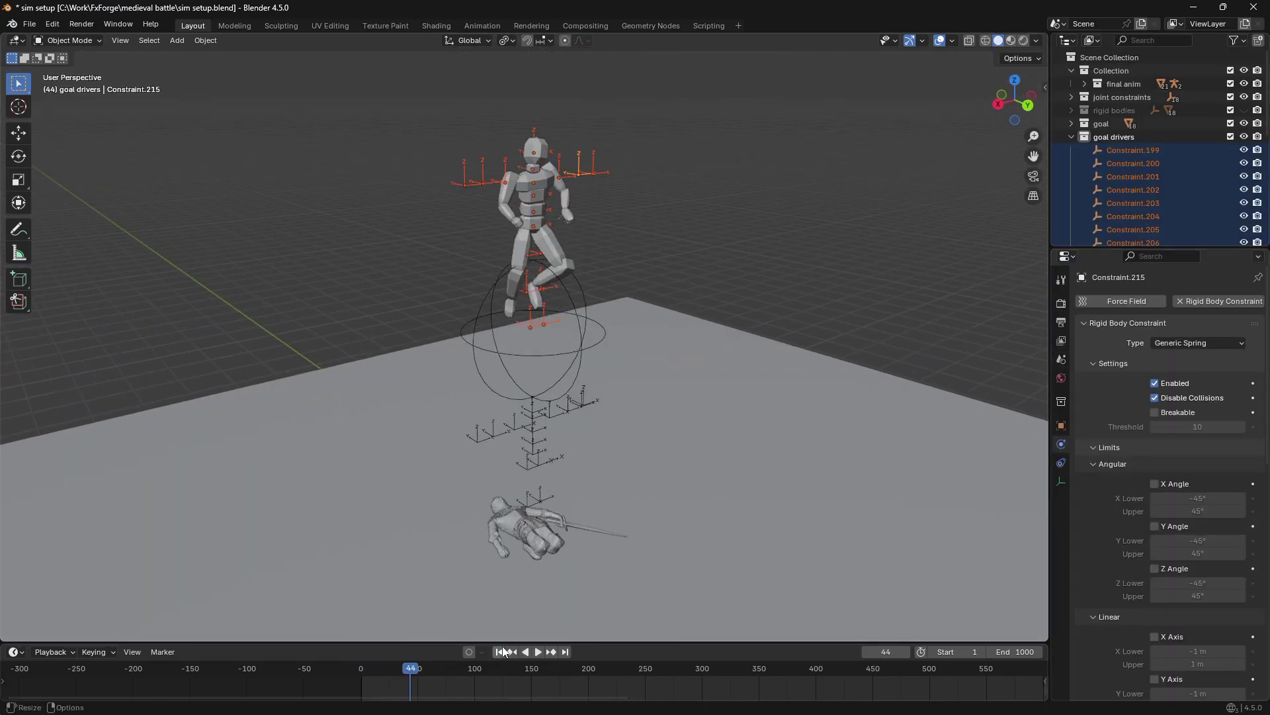
middle_click_drag(725, 498, 664, 377, "shift")
left_click(664, 377)
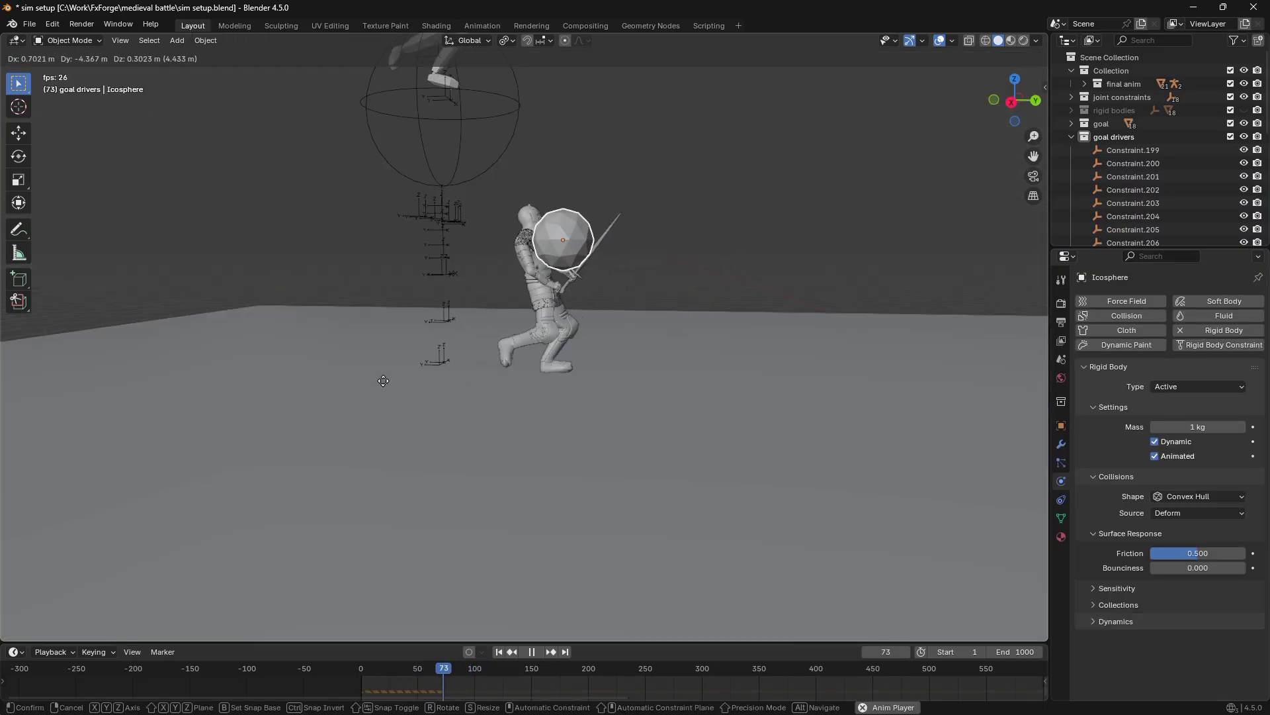
left_click(677, 363)
middle_click_drag(677, 363, 753, 303)
key("space")
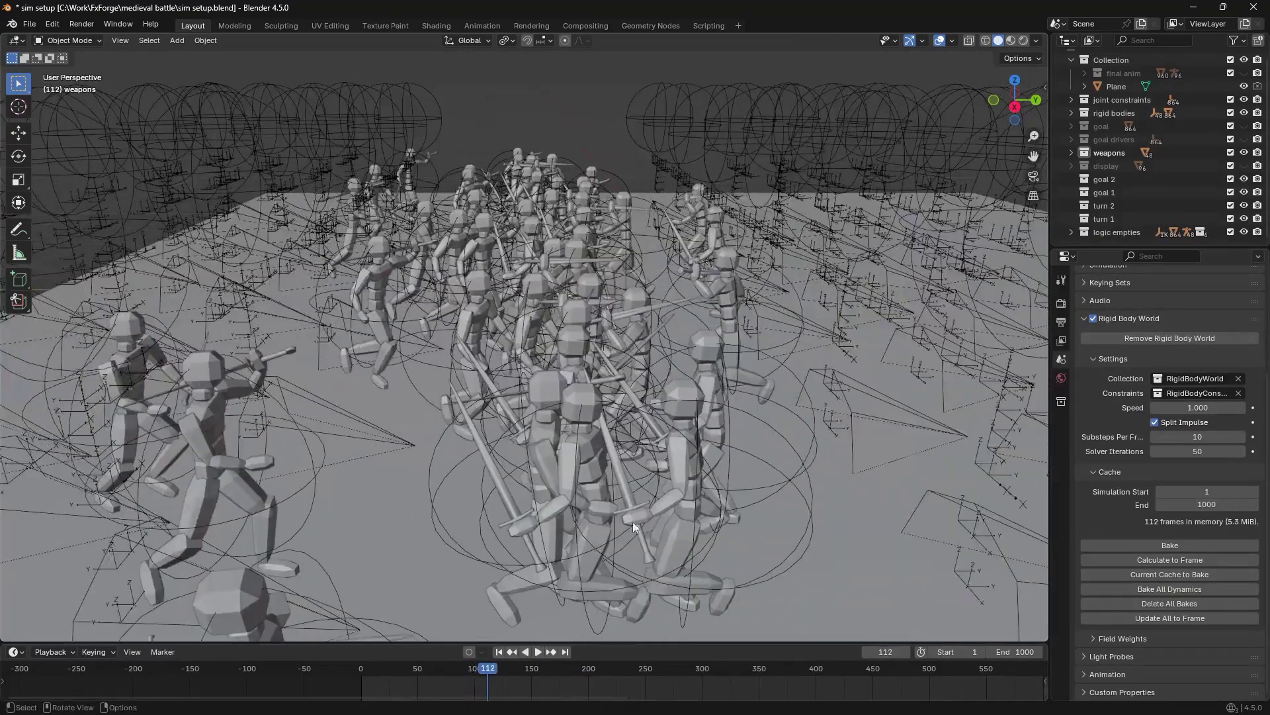
Step: Rewind to the first frame and run the Python script from the Scripting workspace
left_click(499, 651)
key("ctrl+Page_Up")
left_click(768, 42)
key("ctrl+Page_Down")
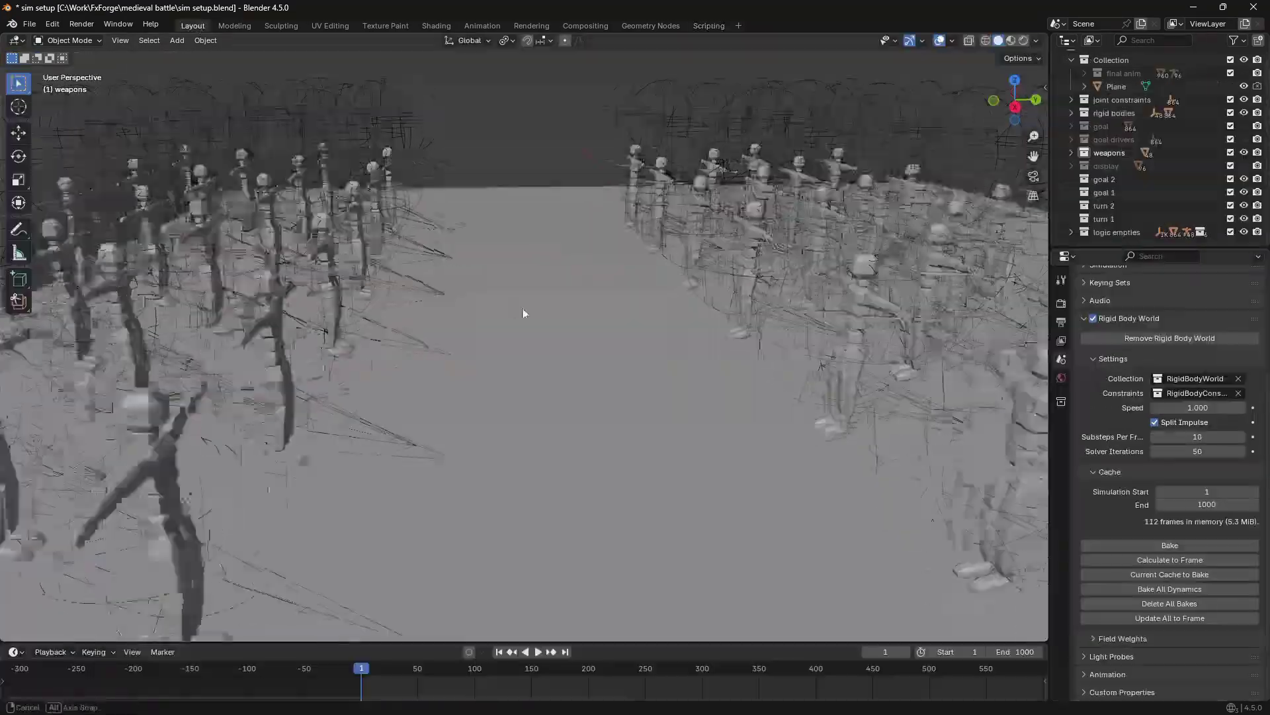
Step: Play the battle animation from the start, orbiting out to a wide view of the clashing crowd
left_click(500, 652)
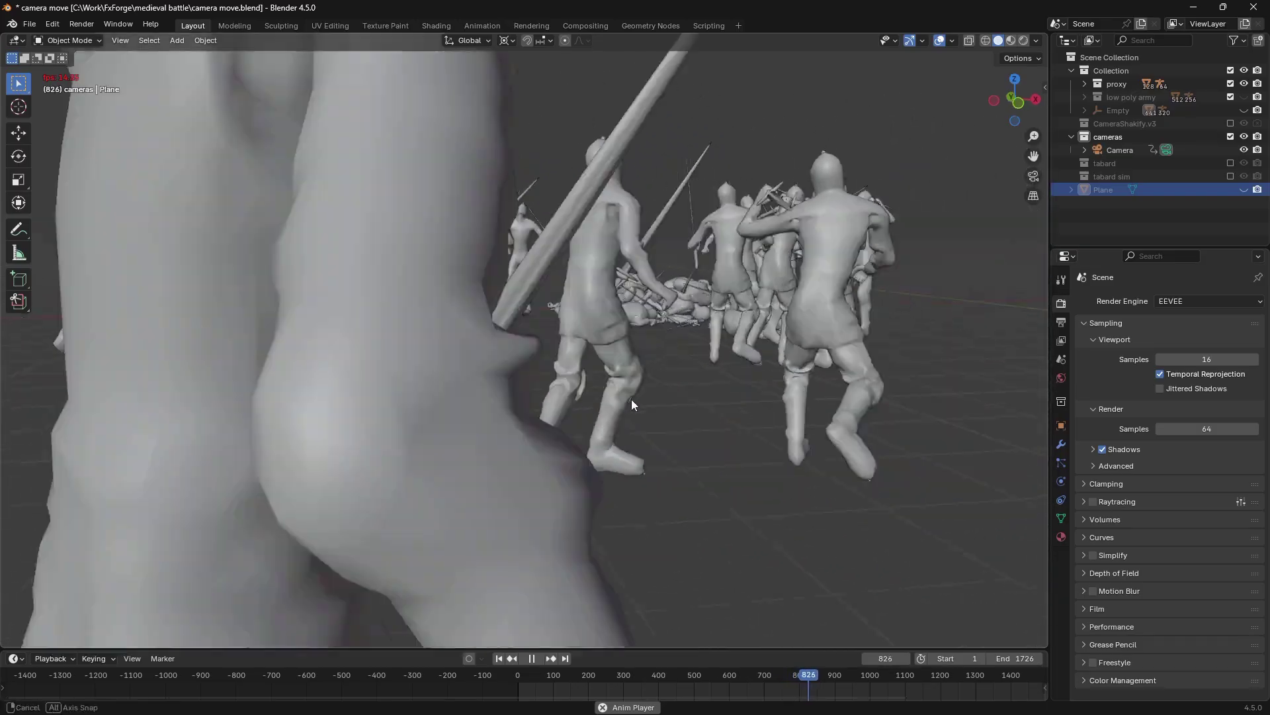
middle_click_drag(631, 404, 618, 254)
key("space")
key("space")
scroll(713, 411, "down", 8)
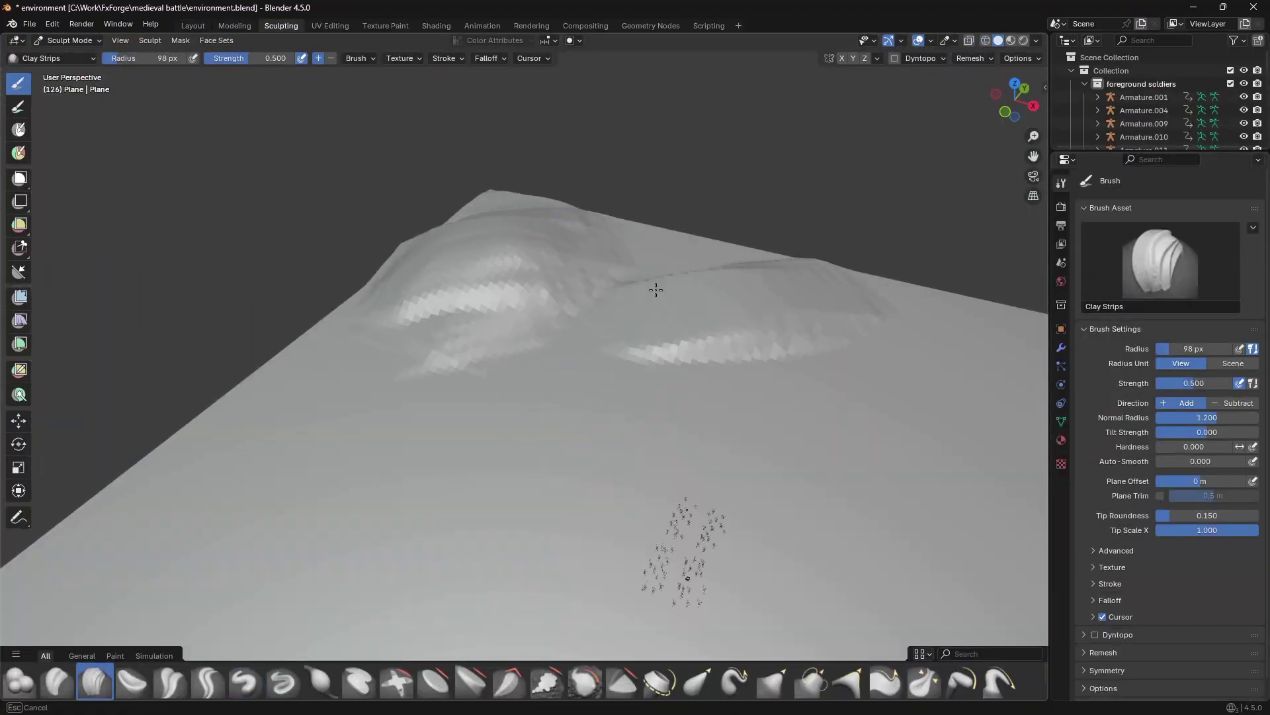
Step: Orbit around the sculpted ground and crowd to view the scene from a new angle
mouse_move(656, 290)
middle_mouse_down()
mouse_move(687, 318)
mouse_move(255, 364)
mouse_move(418, 439)
middle_mouse_up()
middle_click_drag(726, 254, 737, 360)
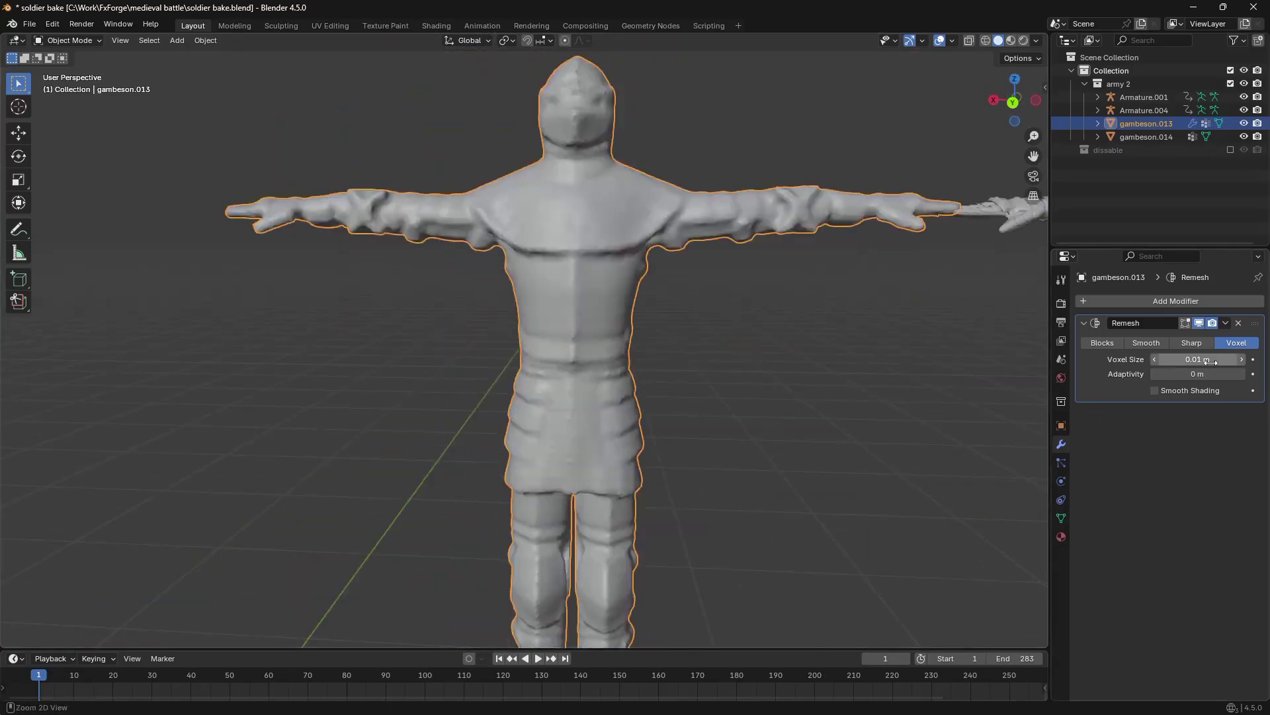
Step: Inspect the textured knights' chest, three-quarter view and mail skirt from several angles
mouse_move(928, 336)
middle_mouse_down()
mouse_move(265, 439)
mouse_move(482, 416)
middle_mouse_up()
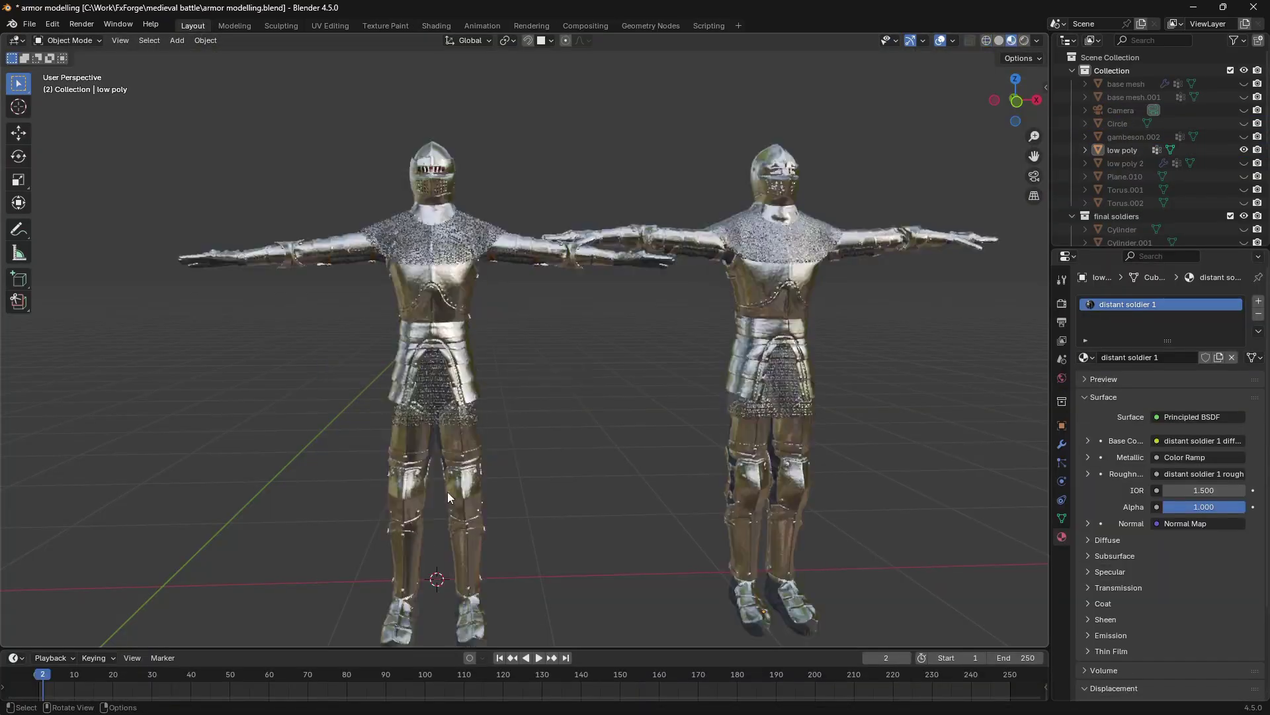
middle_click_drag(567, 347, 481, 438)
scroll(481, 438, "down", 6)
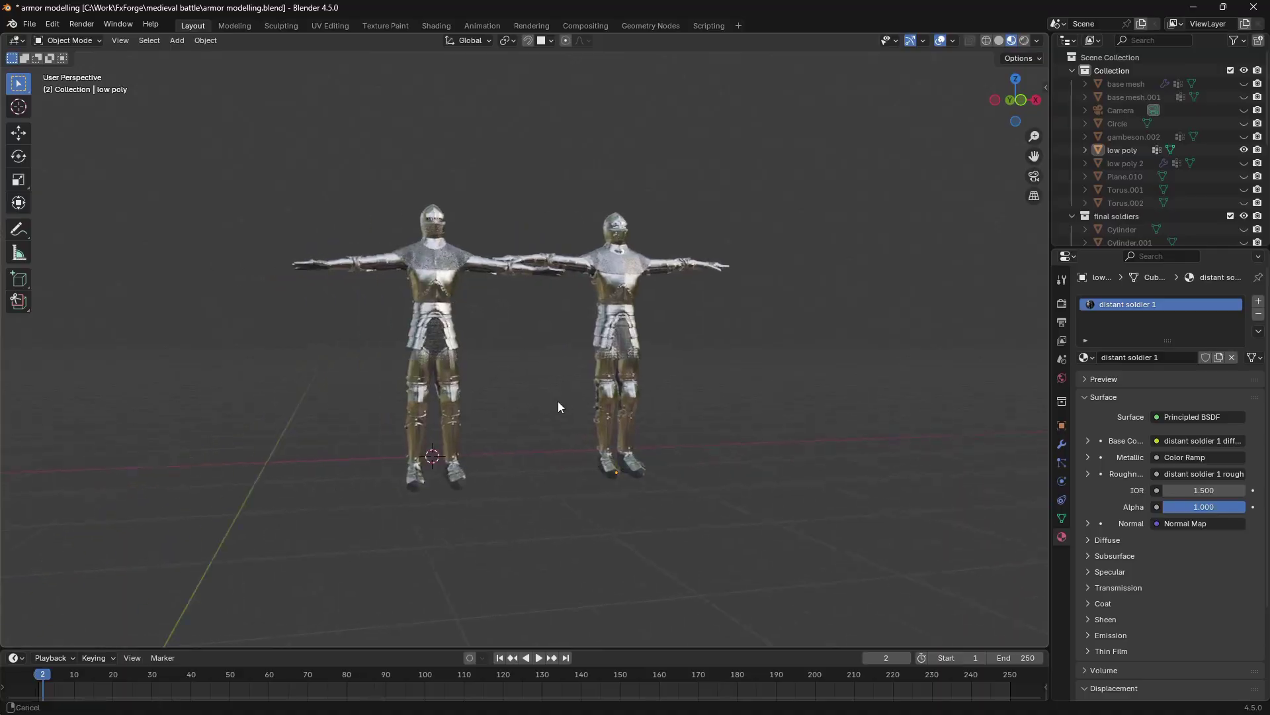
scroll(560, 414, "up", 2)
middle_click_drag(593, 371, 595, 397)
scroll(596, 397, "up", 5)
scroll(529, 511, "down", 3)
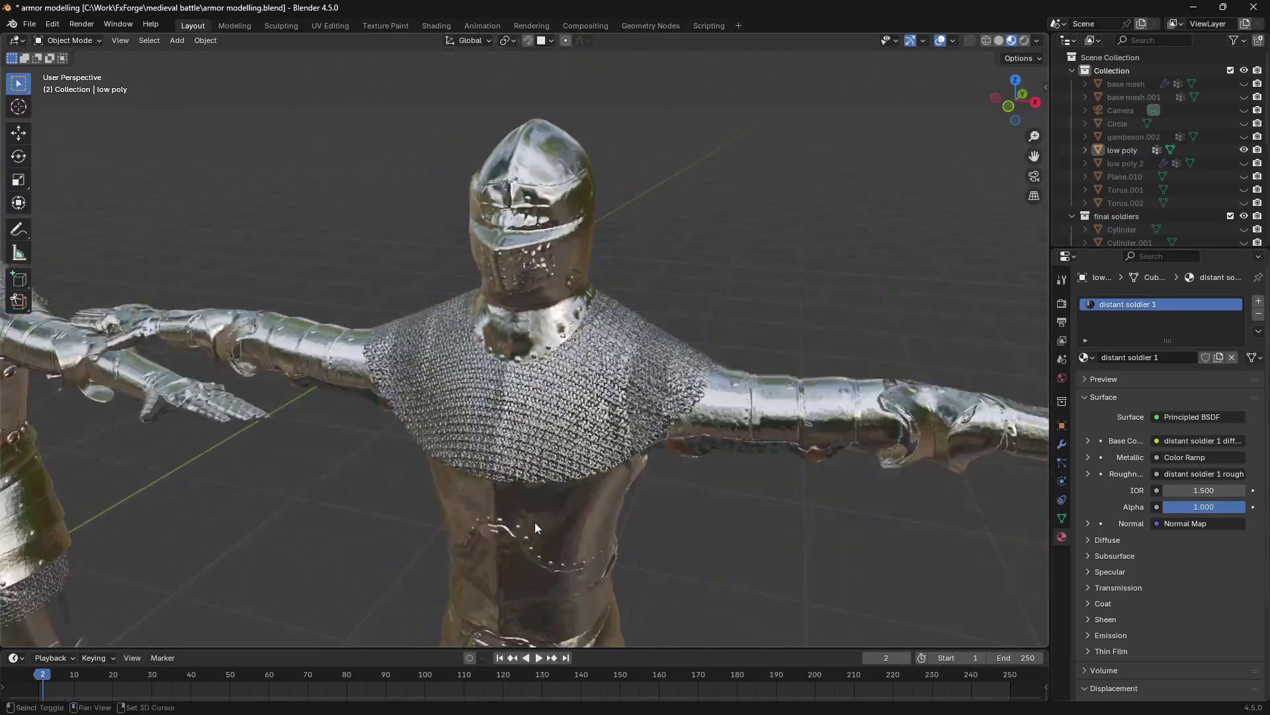
scroll(561, 223, "up", 3)
middle_click_drag(530, 511, 591, 240)
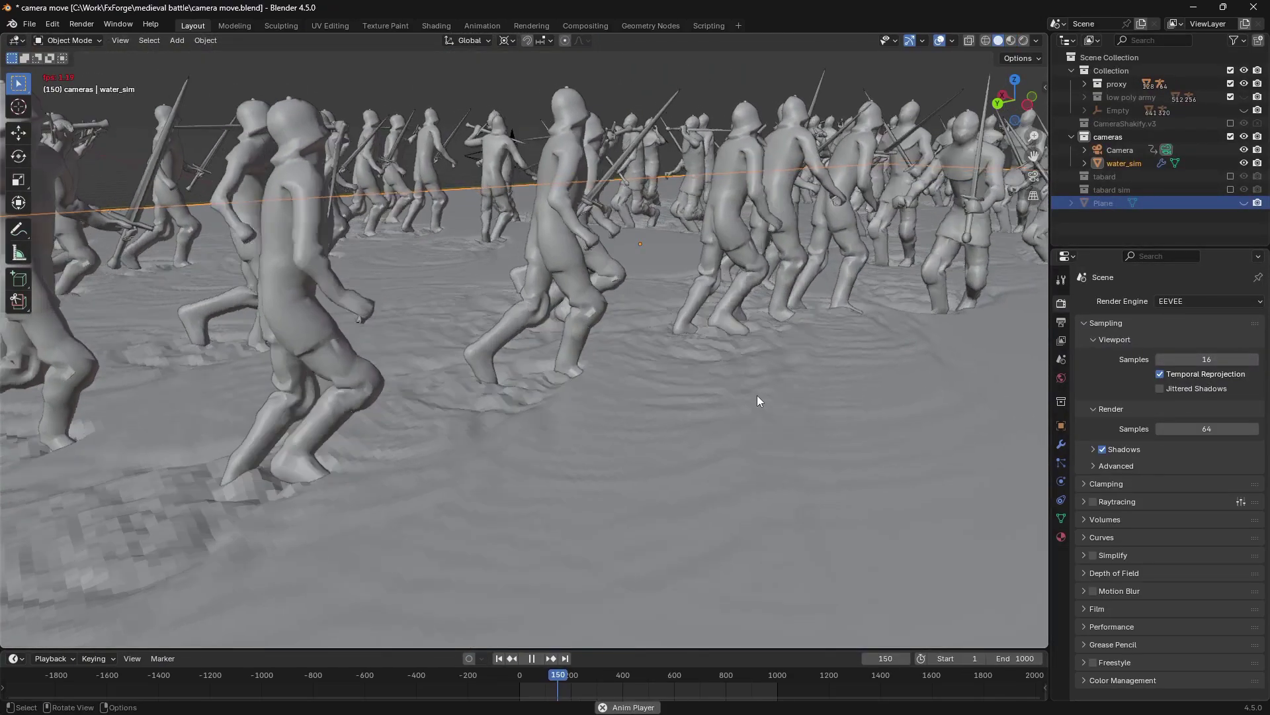
Step: Leave camera view to overlook the battle in the water and play the water simulation
middle_click_drag(757, 395, 598, 679)
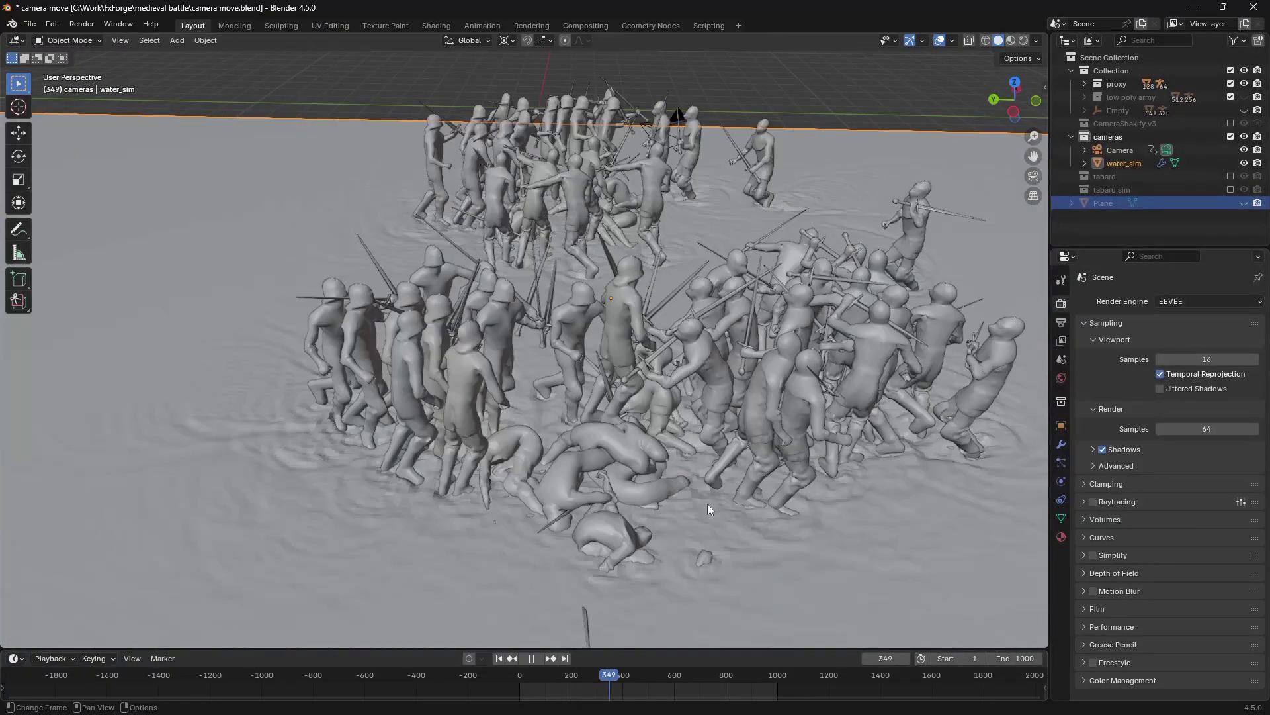
middle_click_drag(708, 503, 669, 379)
key("space")
Step: Display the rendered battle frame 296 and zoom in on it
key("F11")
scroll(927, 284, "up", 2)
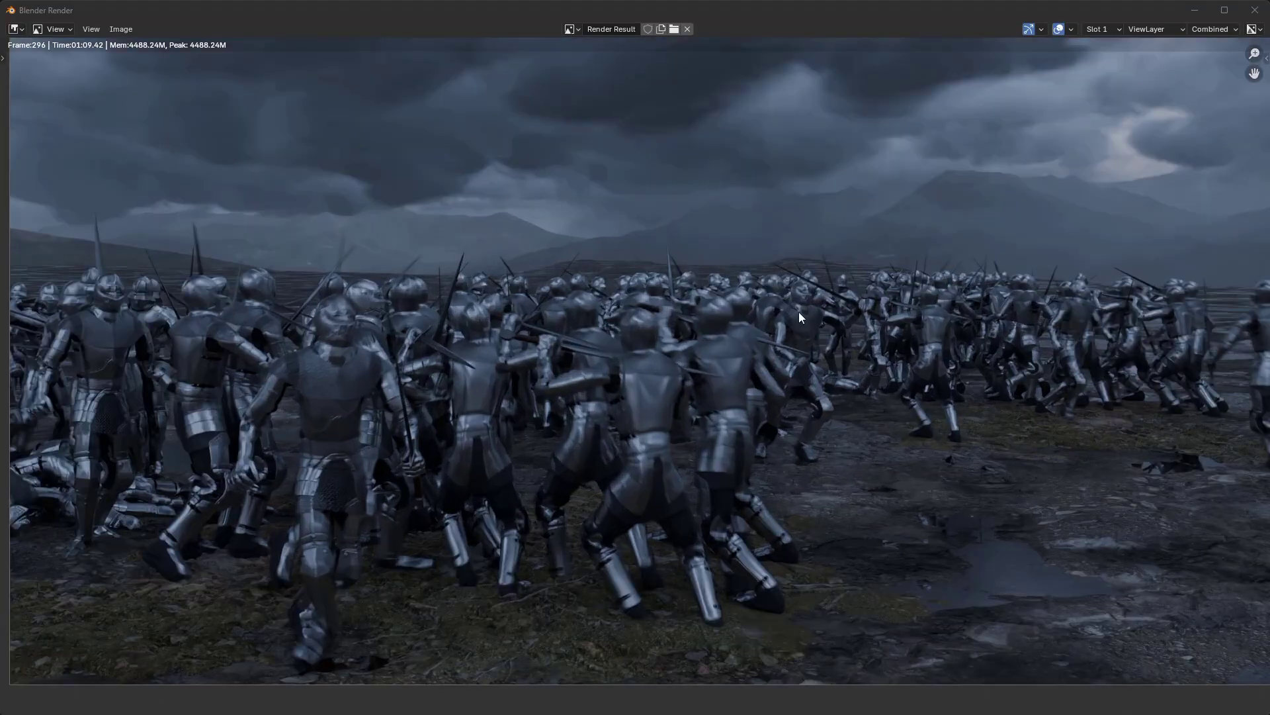